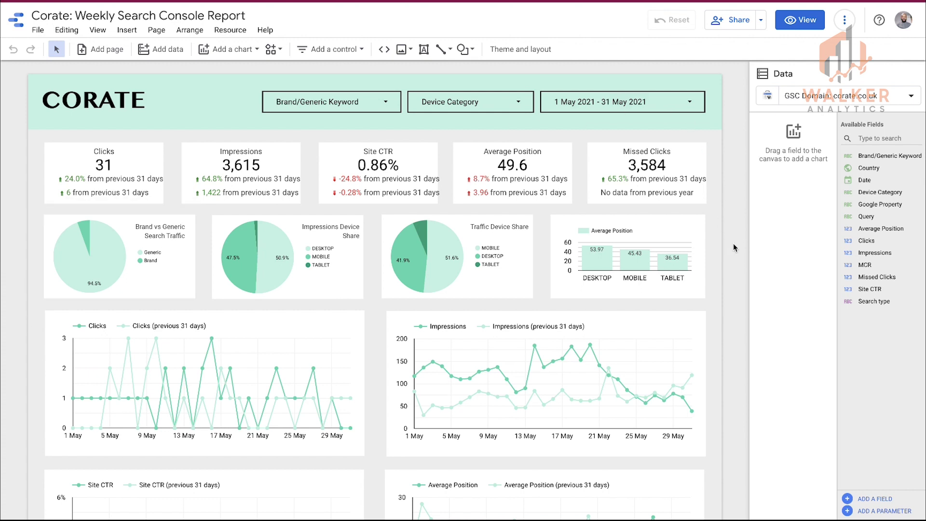
- Start an email delivery schedule, try custom then daily repeat, and cancel without saving
{"action": "left_click", "coordinate": [761, 22]}
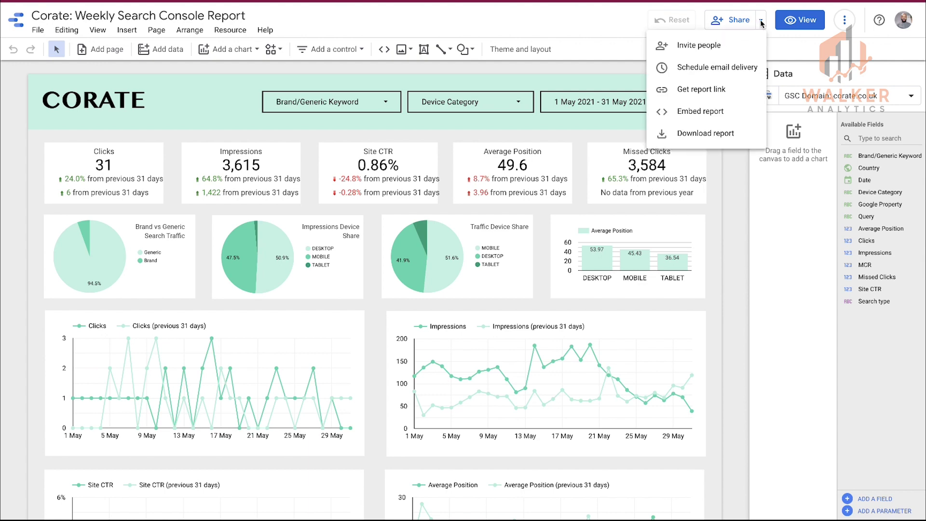
{"action": "left_click", "coordinate": [718, 68]}
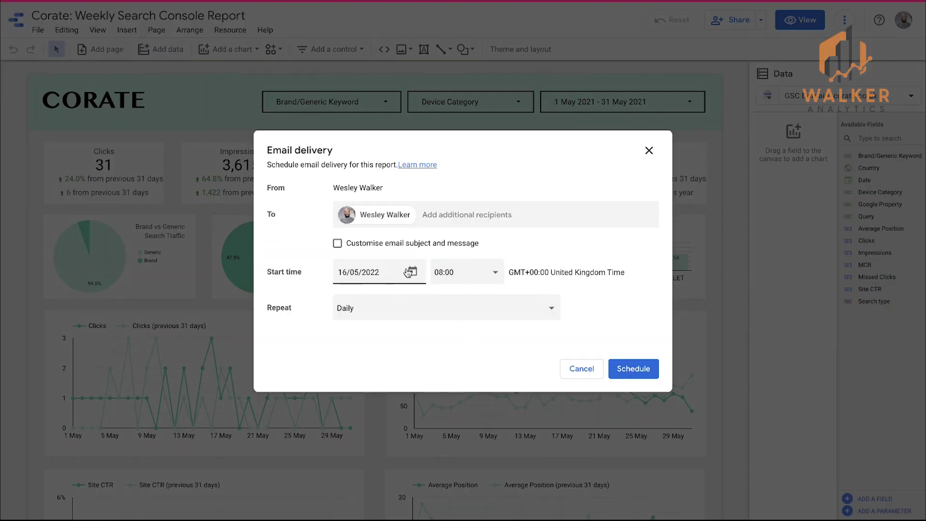
{"action": "left_click", "coordinate": [378, 309]}
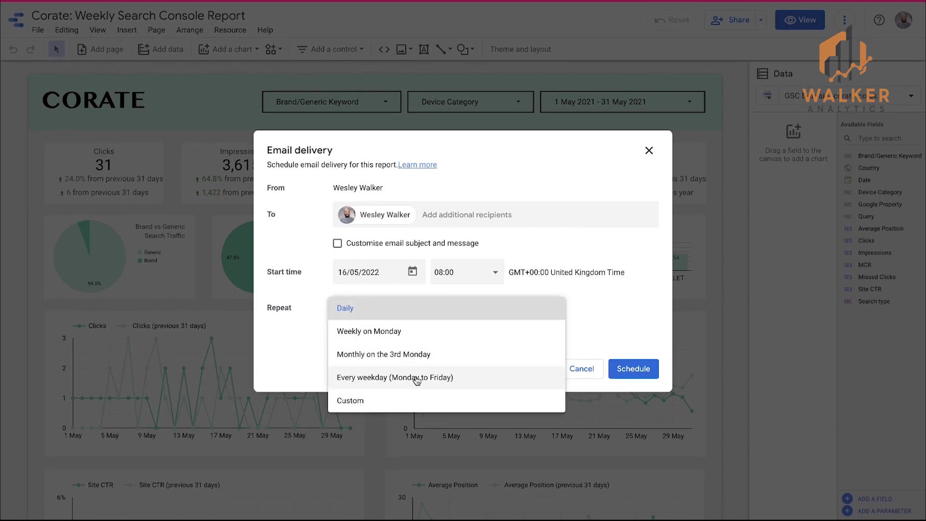
{"action": "left_click", "coordinate": [377, 402]}
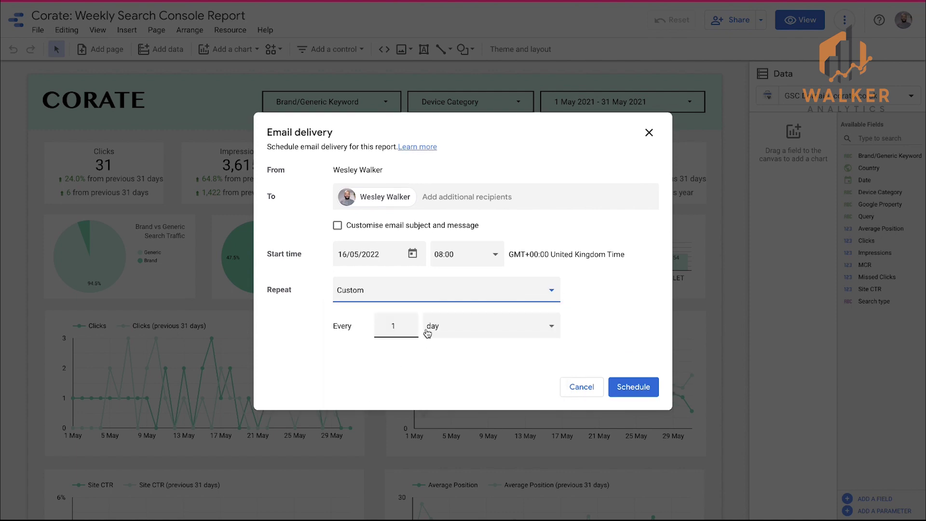
{"action": "left_click", "coordinate": [427, 334]}
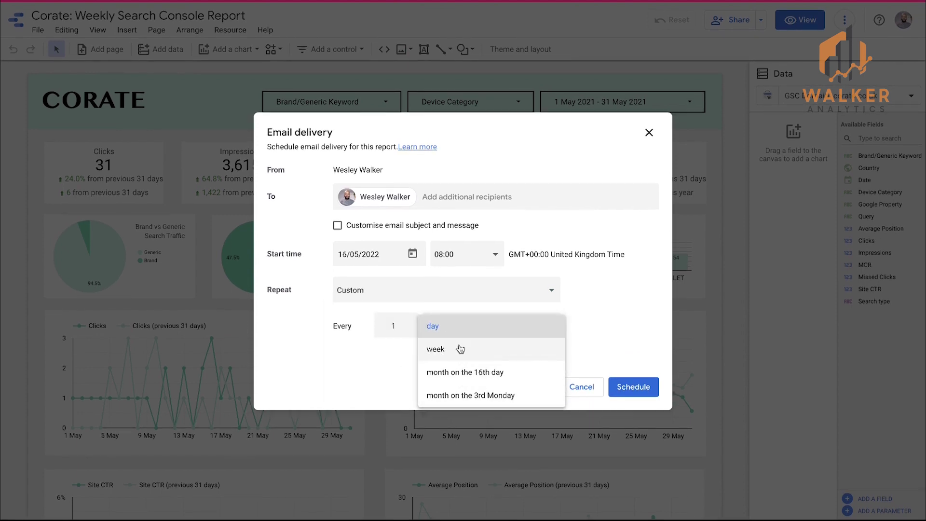
{"action": "left_click", "coordinate": [602, 307]}
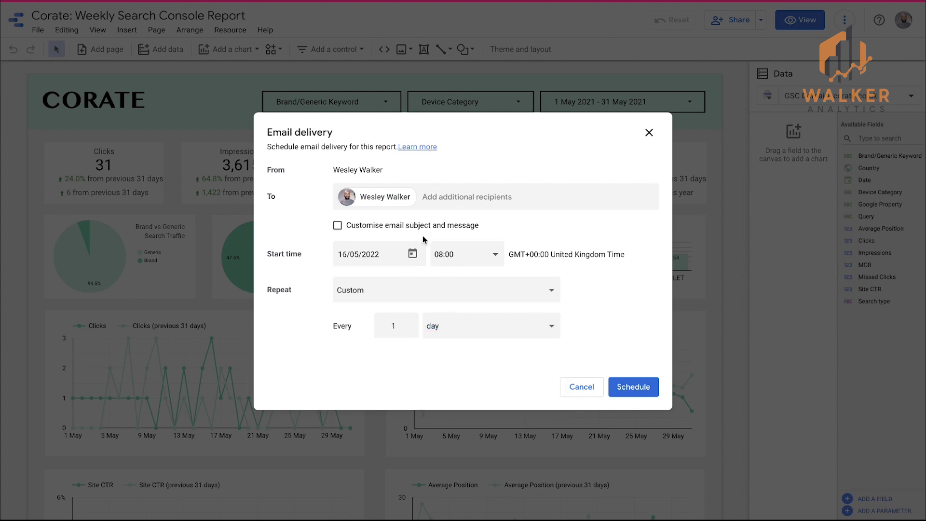
{"action": "left_click", "coordinate": [397, 298]}
{"action": "left_click", "coordinate": [403, 204]}
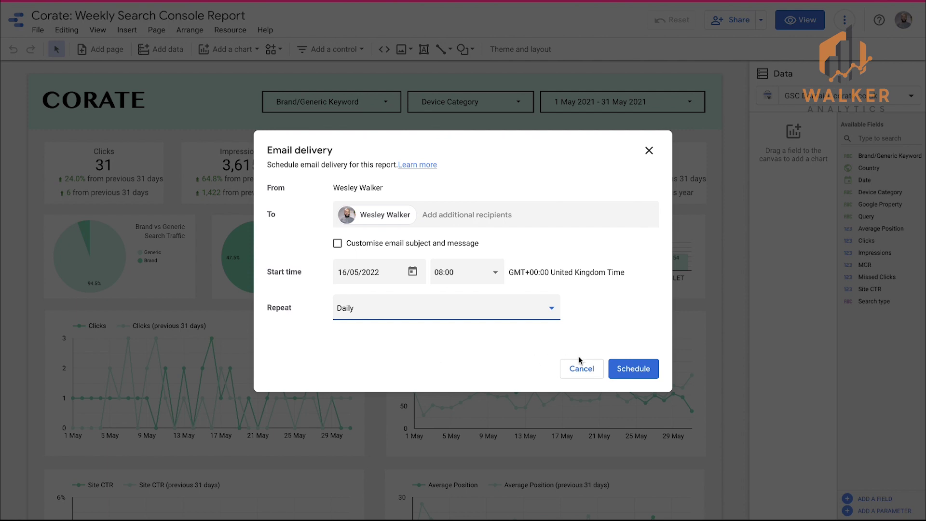
{"action": "left_click", "coordinate": [580, 377]}
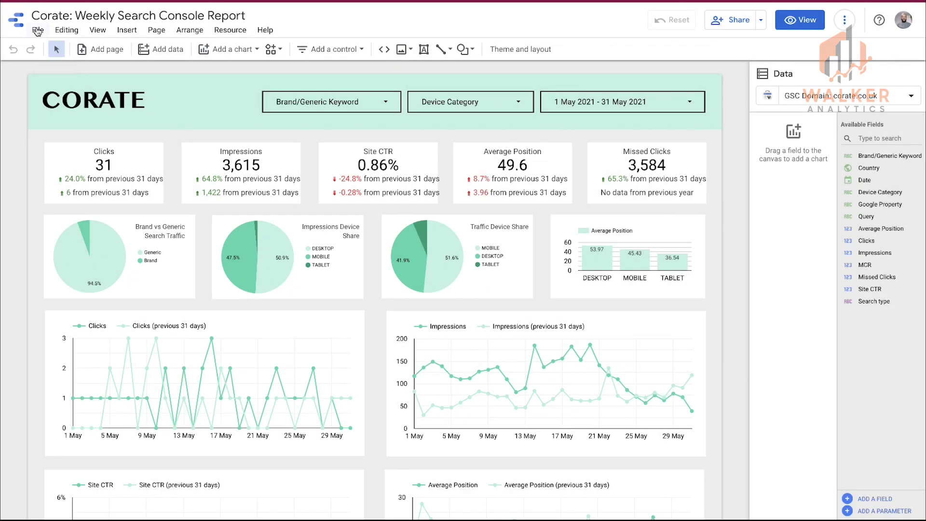
- Copy the report, delete 'Copy of ' from its title, and select the word 'Weekly'
{"action": "left_click", "coordinate": [38, 30]}
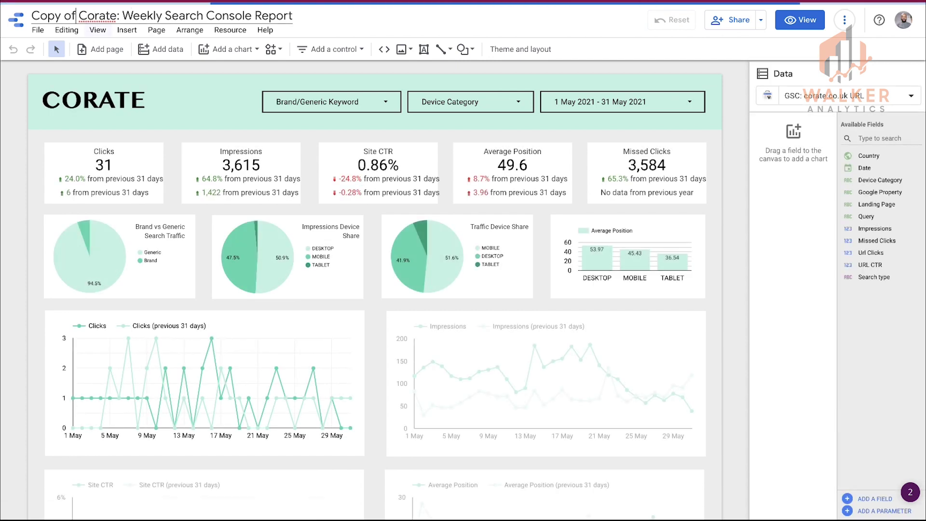
{"action": "left_click_drag", "start_coordinate": [32, 15], "coordinate": [80, 15]}
{"action": "key", "text": "BackSpace"}
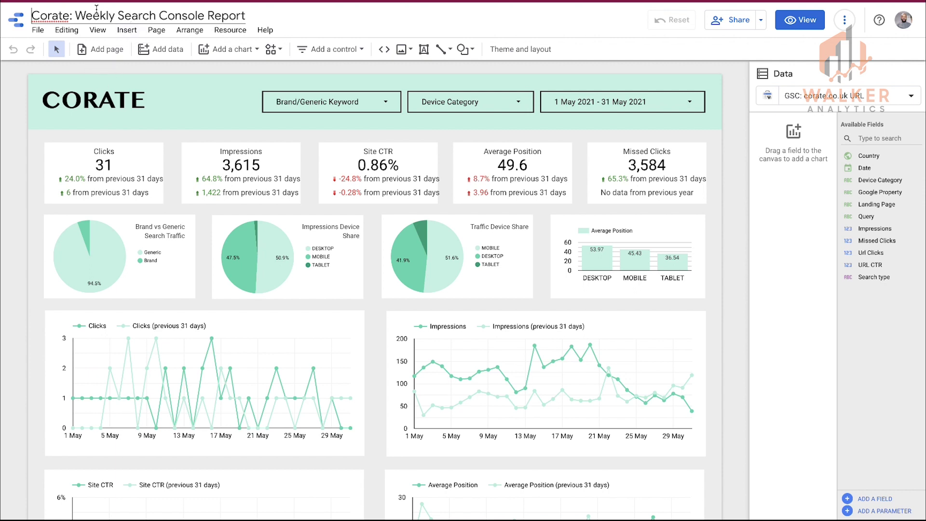
{"action": "double_click", "coordinate": [92, 10]}
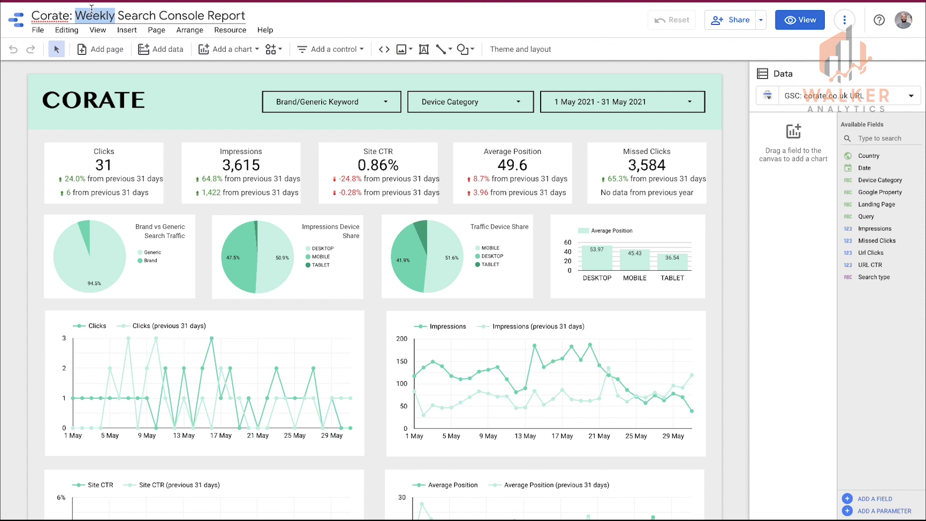
{"action": "type", "text": "9"}
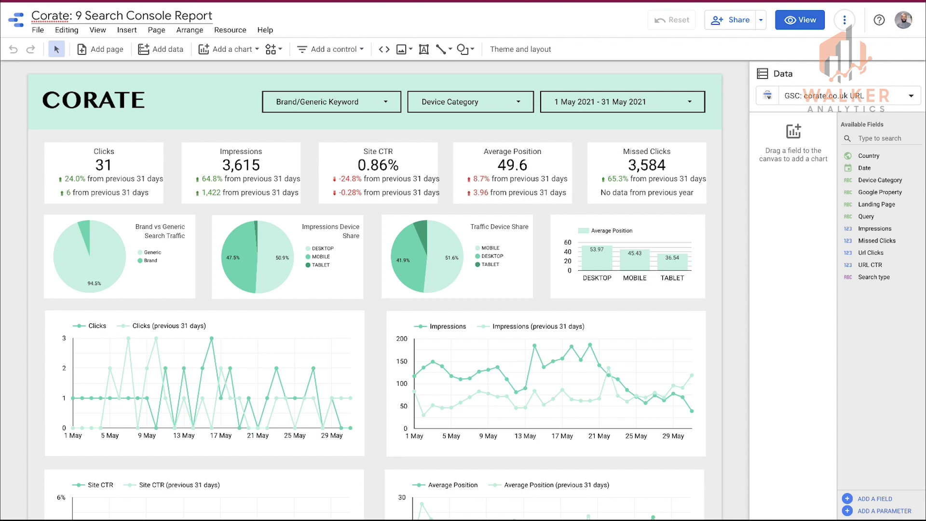
{"action": "type", "text": "am"}
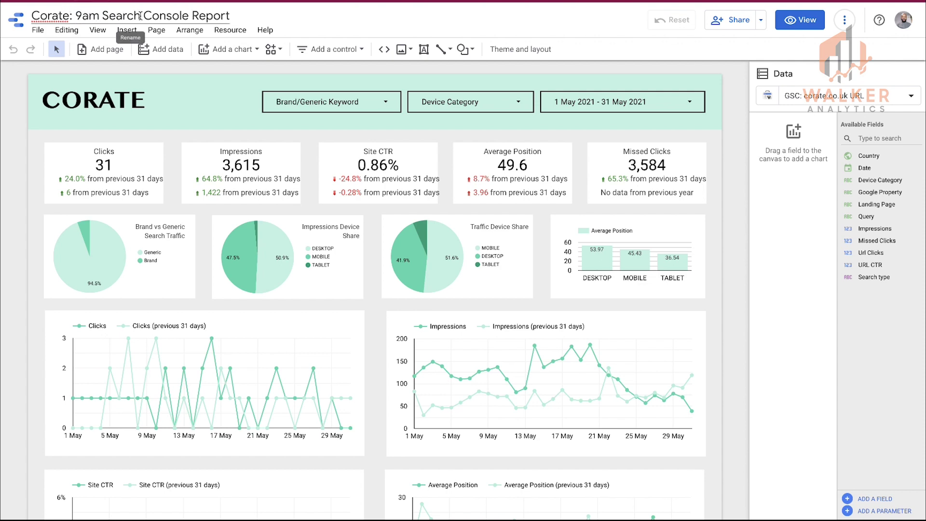
- Schedule daily email delivery of the 9am report at 09:00, keeping the 16/05/2022 start date
{"action": "left_click", "coordinate": [737, 20]}
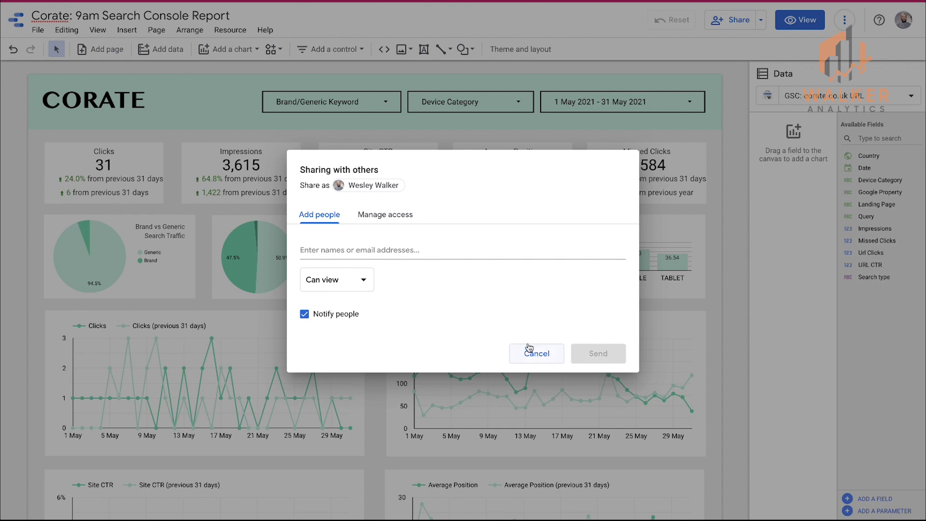
{"action": "left_click", "coordinate": [529, 350]}
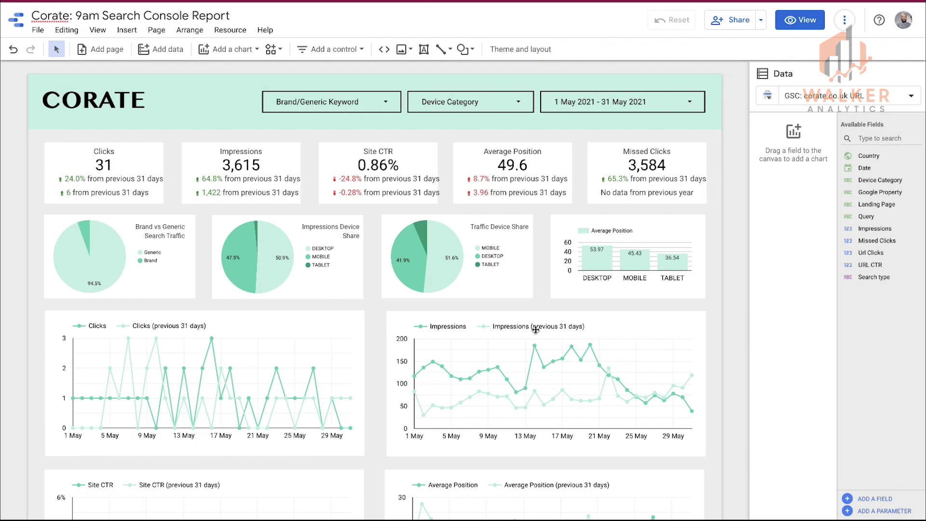
{"action": "left_click", "coordinate": [761, 19]}
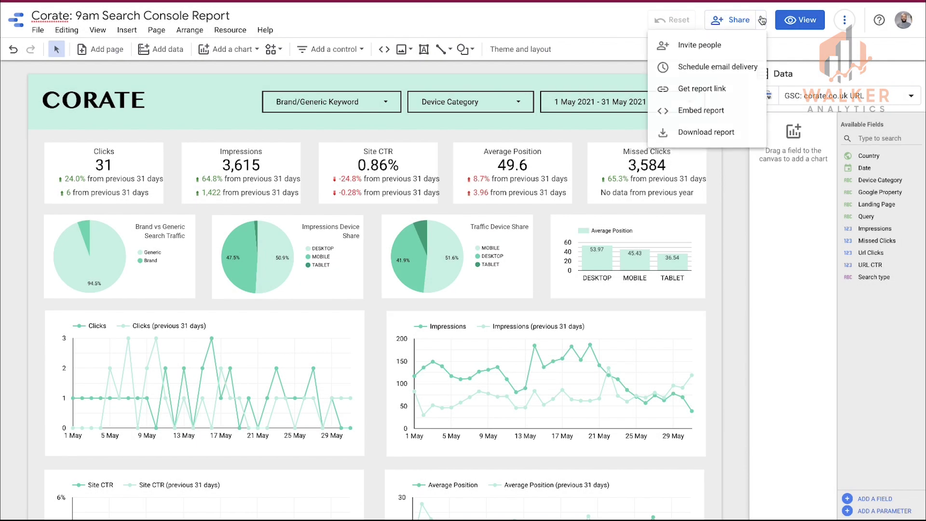
{"action": "left_click", "coordinate": [716, 66]}
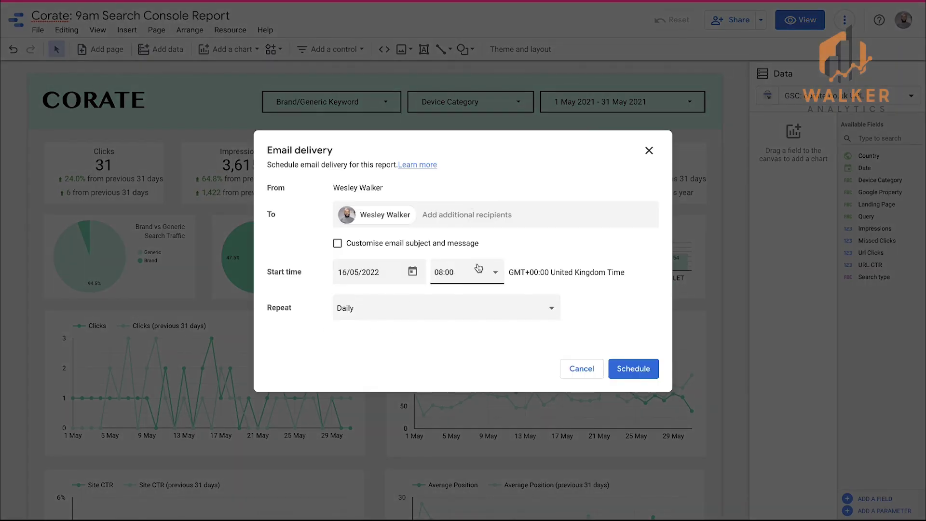
{"action": "left_click", "coordinate": [484, 271]}
{"action": "left_click", "coordinate": [463, 319]}
{"action": "left_click", "coordinate": [414, 275]}
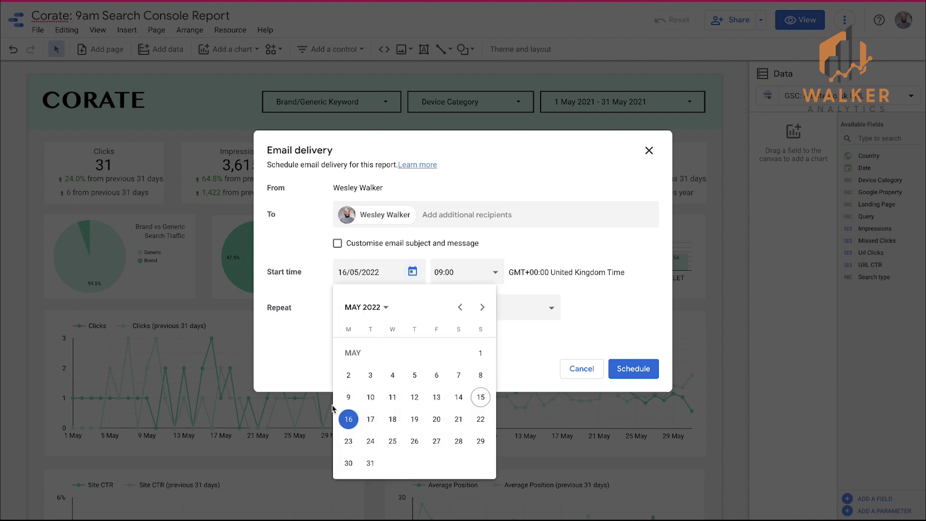
{"action": "left_click", "coordinate": [307, 298]}
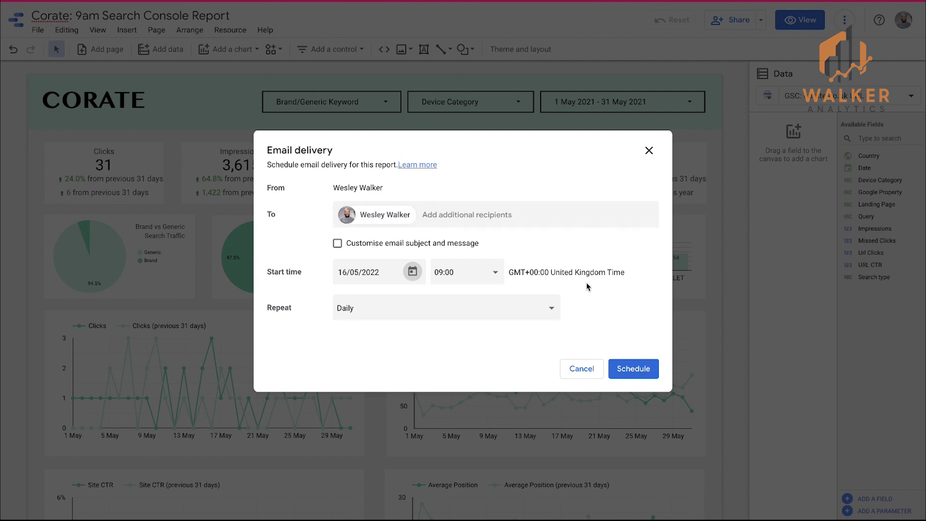
{"action": "left_click", "coordinate": [640, 372]}
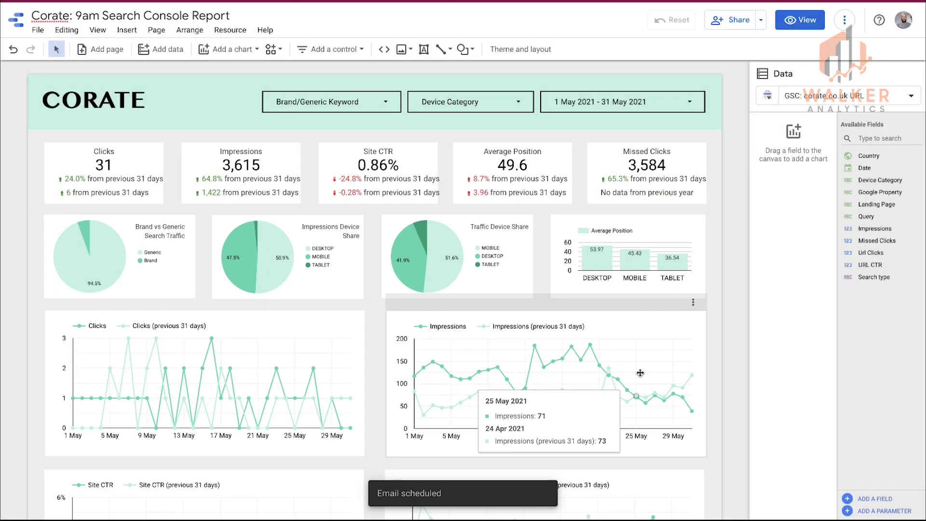
- Copy the 9am report with its data sources, deleting '9a' and 'Copy of ' from the title
{"action": "left_click", "coordinate": [38, 30]}
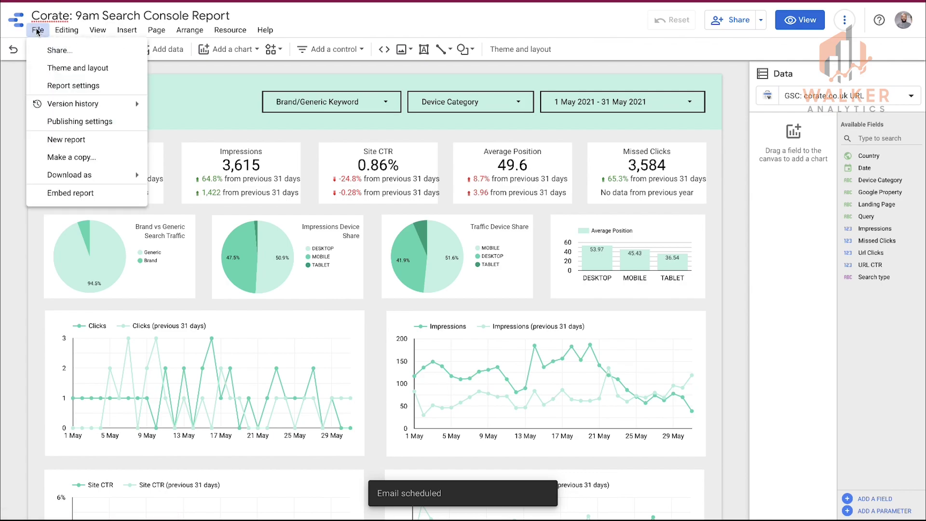
{"action": "left_click", "coordinate": [92, 164]}
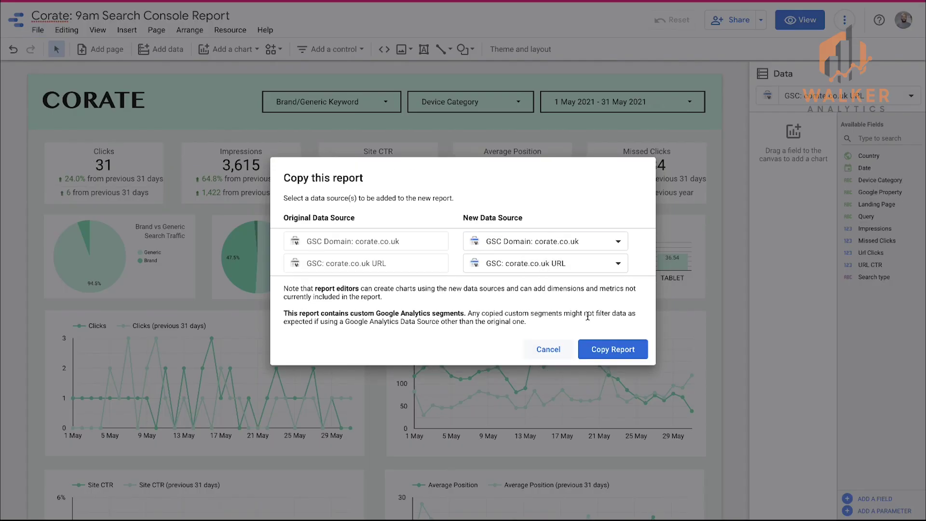
{"action": "left_click", "coordinate": [614, 344]}
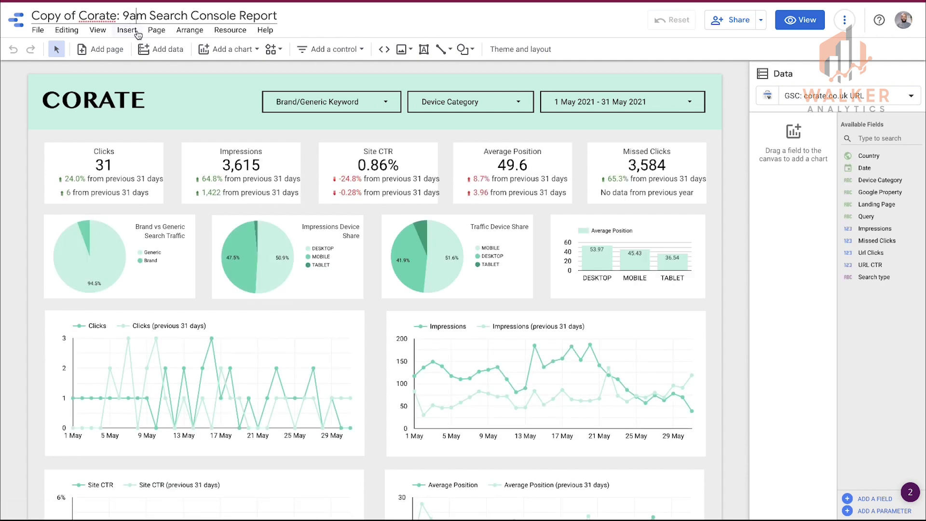
{"action": "left_click_drag", "start_coordinate": [133, 16], "coordinate": [123, 17]}
{"action": "key", "text": "BackSpace"}
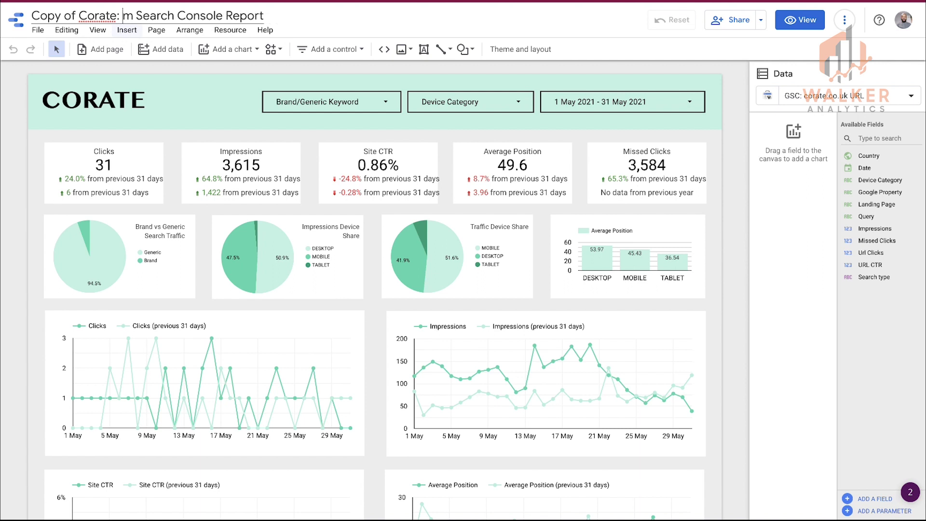
{"action": "type", "text": "1p"}
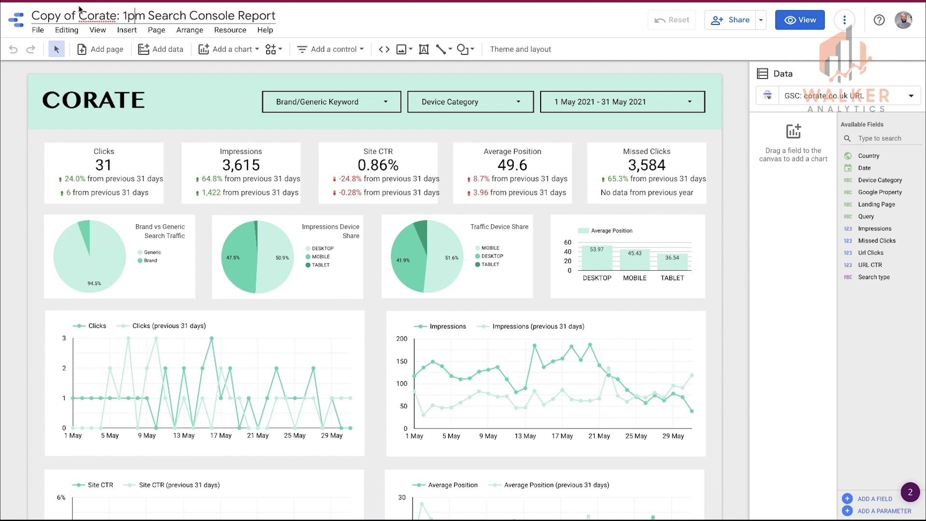
{"action": "left_click_drag", "start_coordinate": [79, 10], "coordinate": [2, 9]}
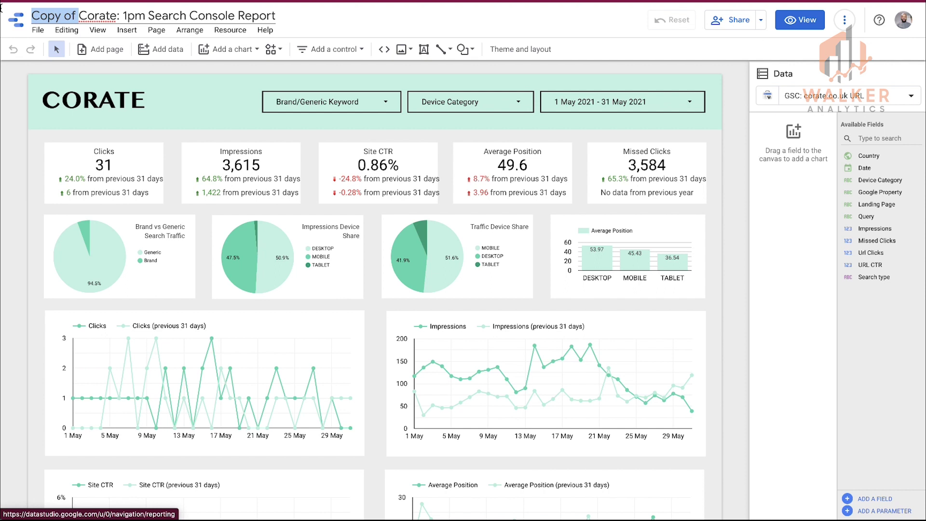
{"action": "key", "text": "BackSpace"}
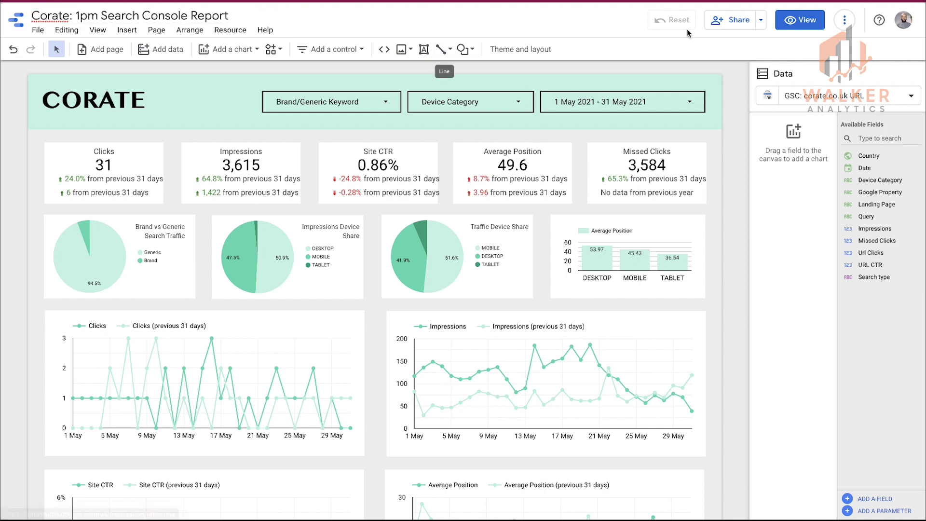
- Schedule daily email delivery of the 1pm report at 13:00
{"action": "left_click", "coordinate": [762, 21]}
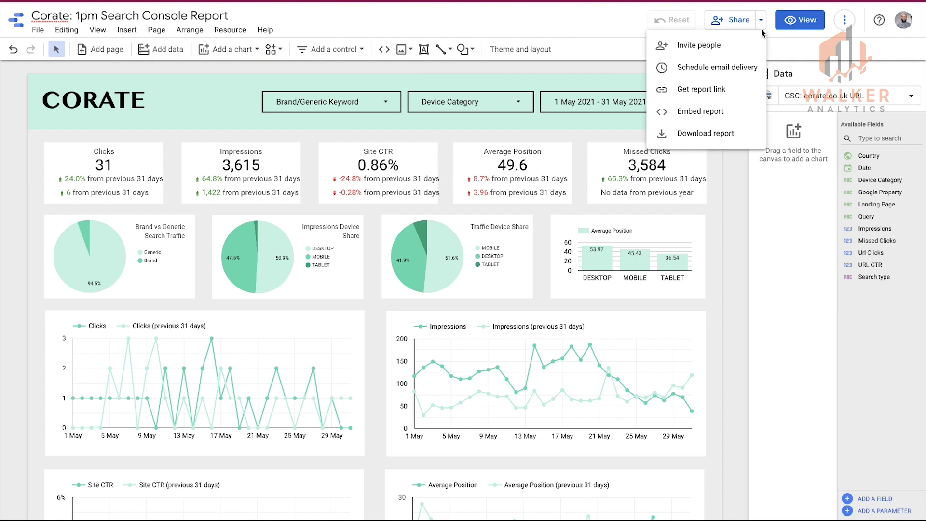
{"action": "left_click", "coordinate": [715, 67]}
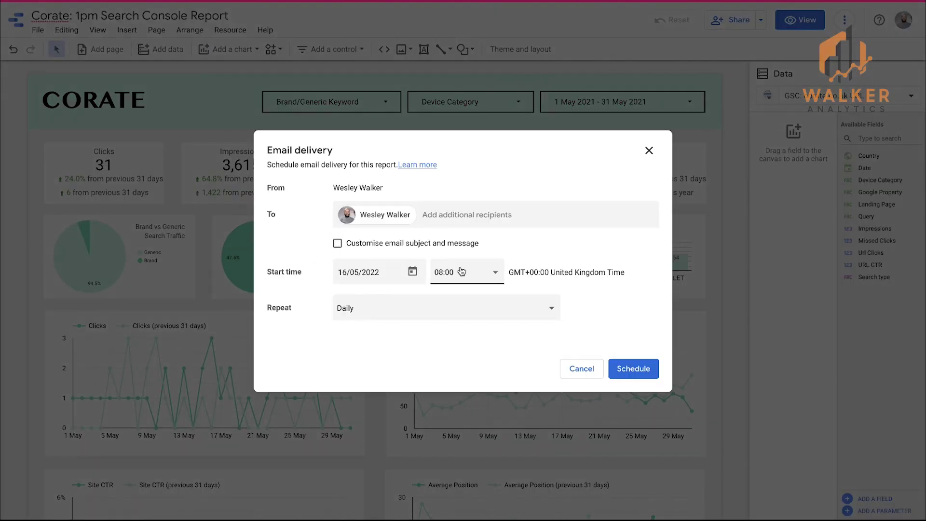
{"action": "left_click", "coordinate": [462, 272]}
{"action": "scroll", "coordinate": [465, 303], "scroll_direction": "down", "scroll_amount": 2}
{"action": "scroll", "coordinate": [465, 302], "scroll_direction": "down", "scroll_amount": 2}
{"action": "scroll", "coordinate": [465, 302], "scroll_direction": "down", "scroll_amount": 2}
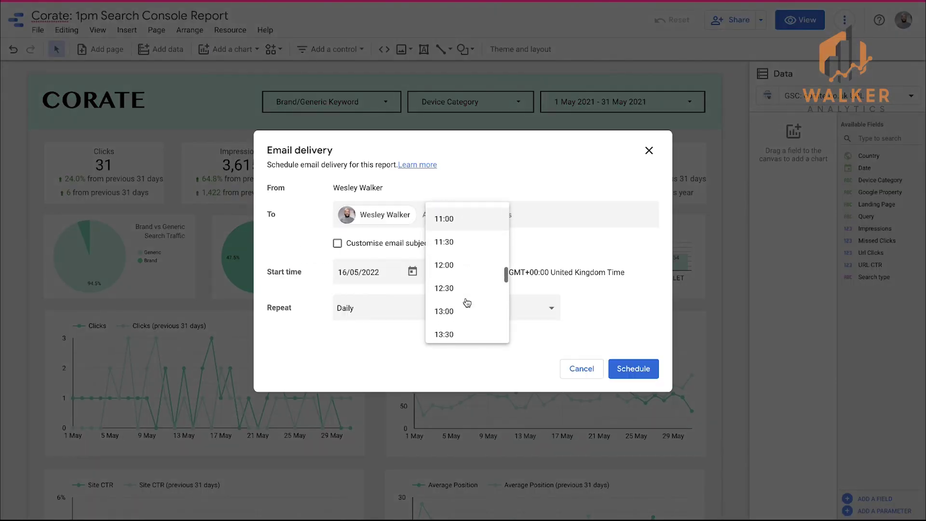
{"action": "scroll", "coordinate": [467, 303], "scroll_direction": "down", "scroll_amount": 2}
{"action": "left_click", "coordinate": [456, 264]}
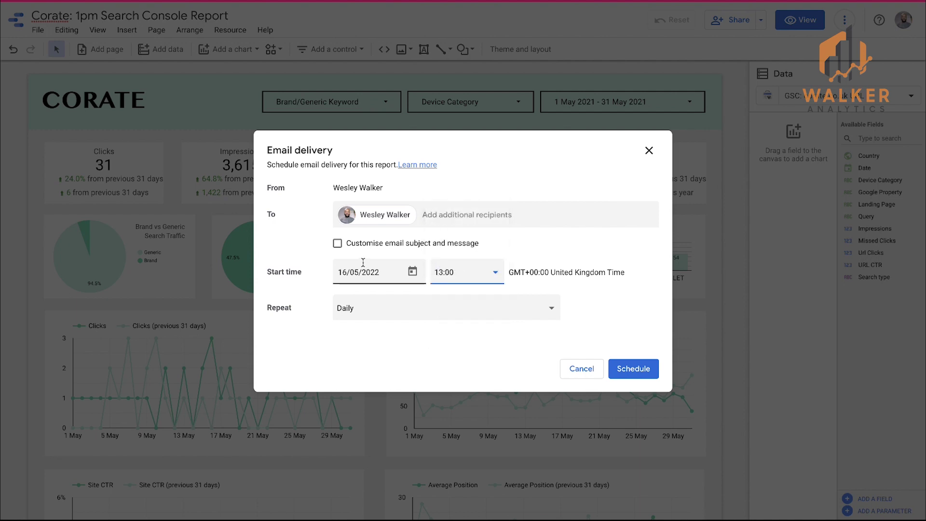
{"action": "left_click", "coordinate": [627, 365]}
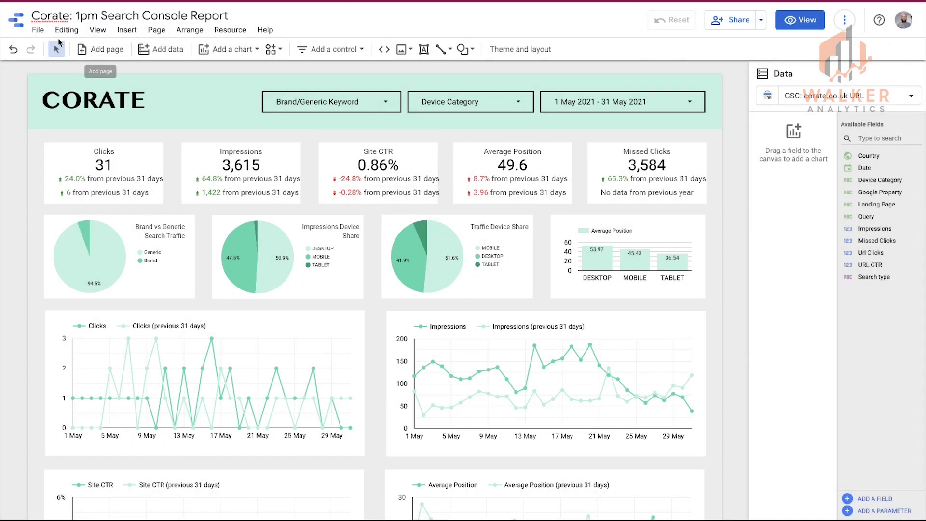
- Copy the 1pm report and retitle it 'Corate: 5pm Search Console Report', removing 'Copy of'
{"action": "left_click", "coordinate": [36, 30]}
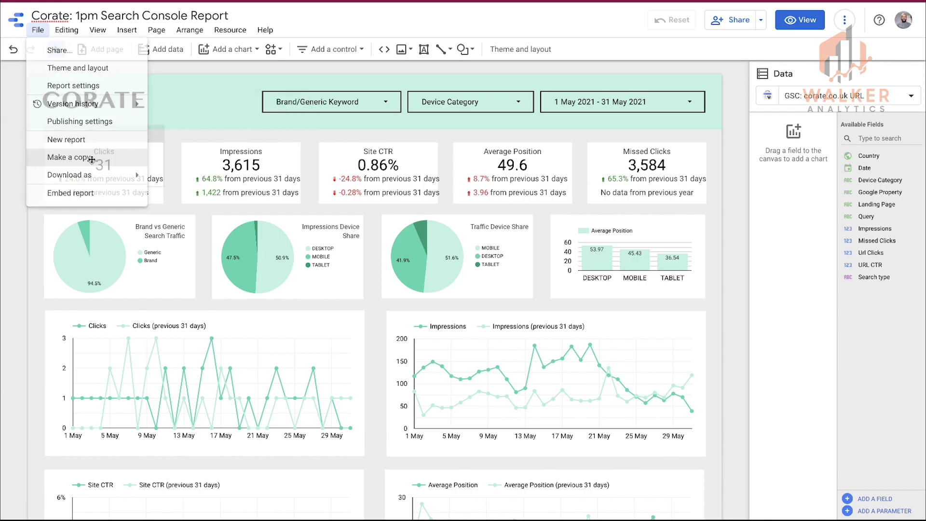
{"action": "left_click", "coordinate": [69, 158]}
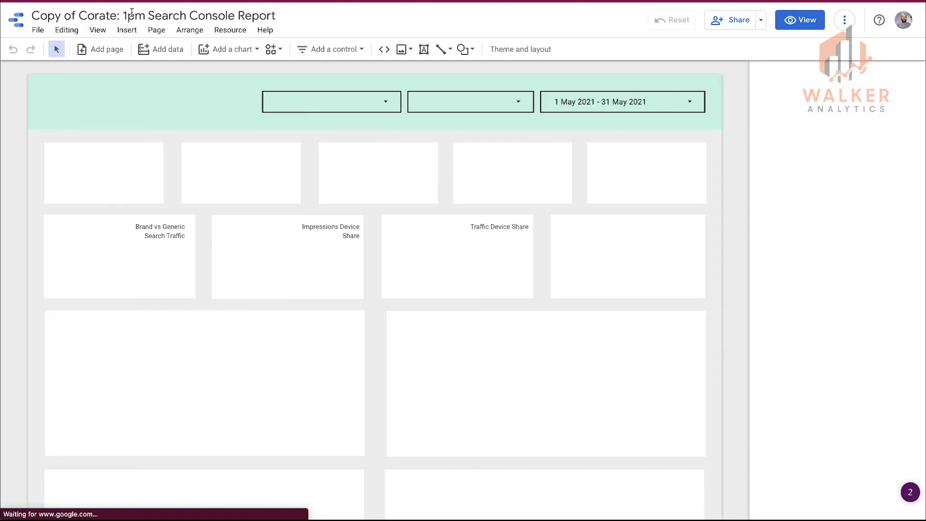
{"action": "left_click", "coordinate": [130, 15]}
{"action": "key", "text": "BackSpace"}
{"action": "type", "text": "5"}
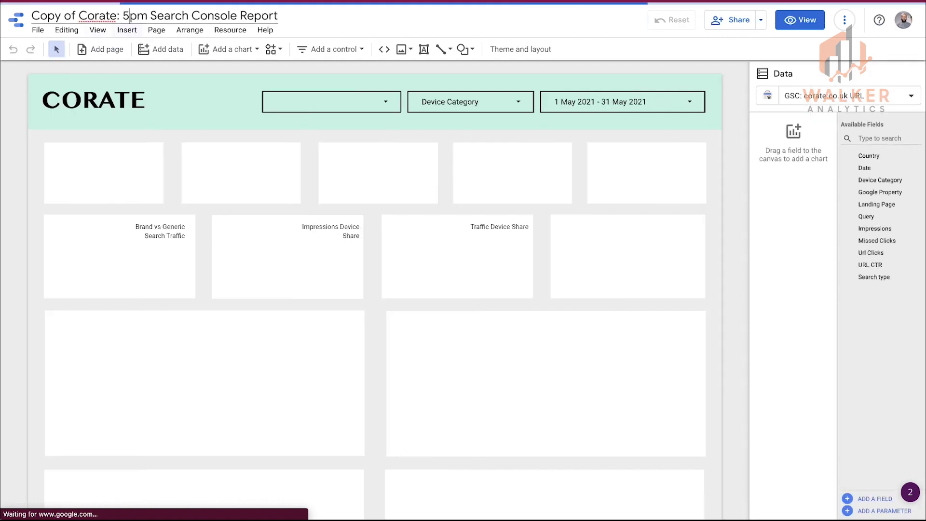
{"action": "key", "text": "shift+Home"}
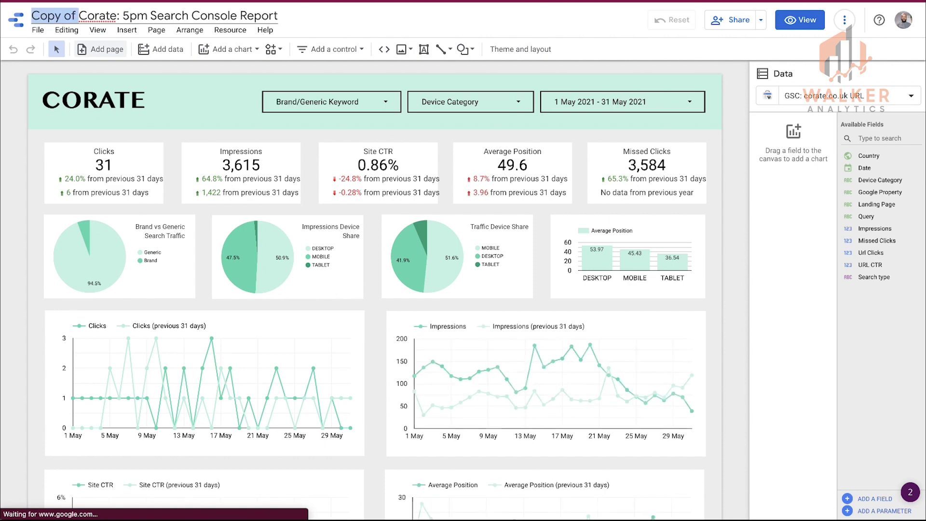
{"action": "key", "text": "BackSpace"}
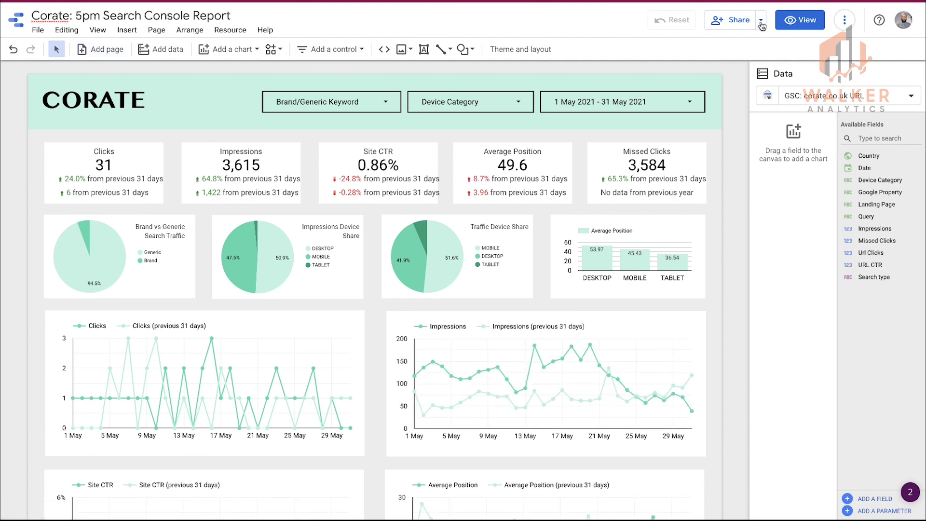
{"action": "left_click", "coordinate": [761, 25]}
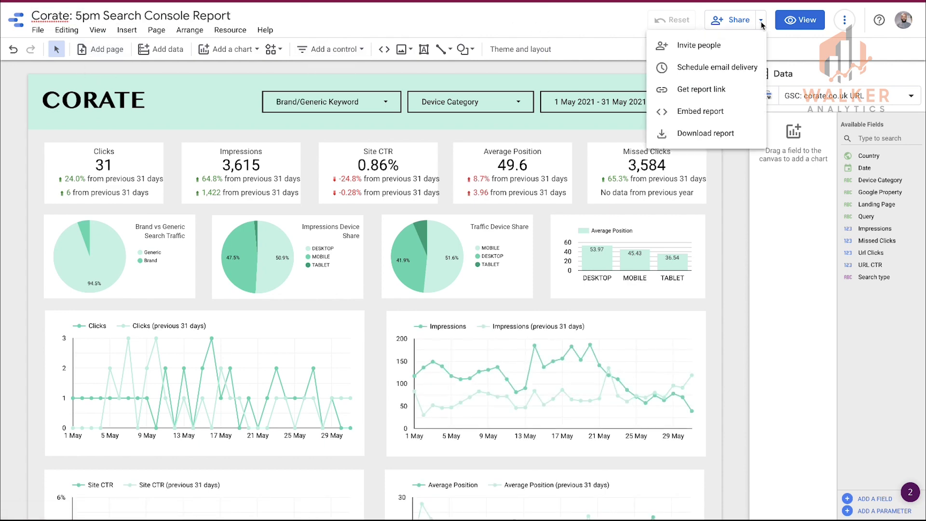
- Schedule daily email delivery of the 5pm report at 17:00 from 16/05/2022
{"action": "left_click", "coordinate": [723, 69]}
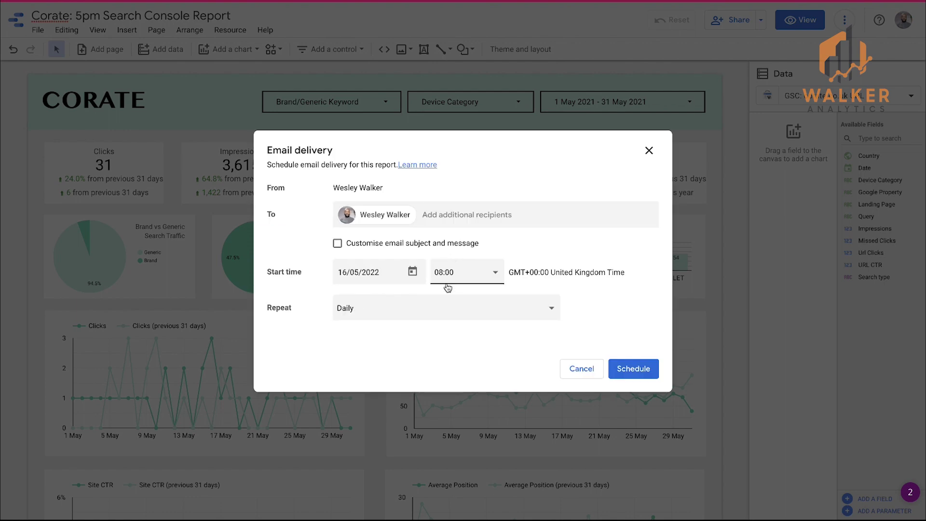
{"action": "left_click", "coordinate": [439, 270]}
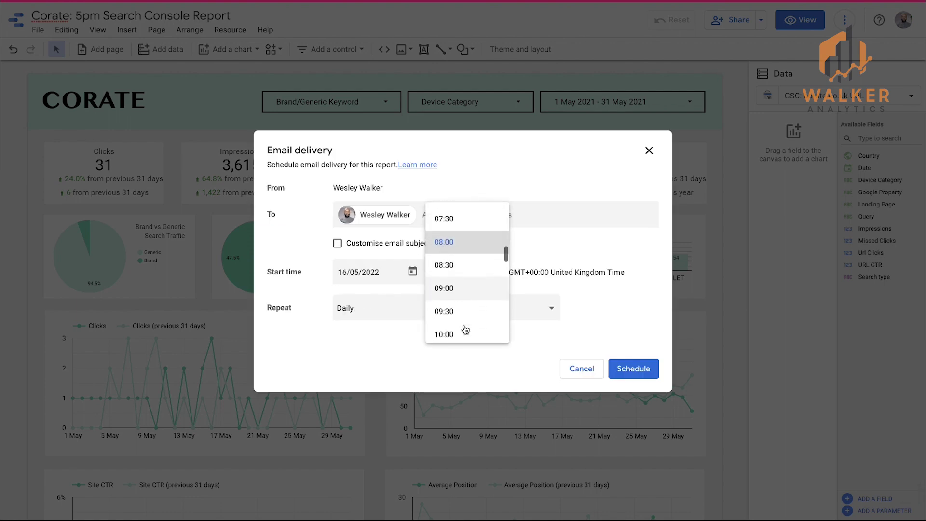
{"action": "scroll", "coordinate": [466, 330], "scroll_direction": "down", "scroll_amount": 2}
{"action": "scroll", "coordinate": [465, 330], "scroll_direction": "down", "scroll_amount": 2}
{"action": "scroll", "coordinate": [465, 330], "scroll_direction": "down", "scroll_amount": 2}
{"action": "scroll", "coordinate": [466, 331], "scroll_direction": "down", "scroll_amount": 1}
{"action": "scroll", "coordinate": [465, 330], "scroll_direction": "down", "scroll_amount": 3}
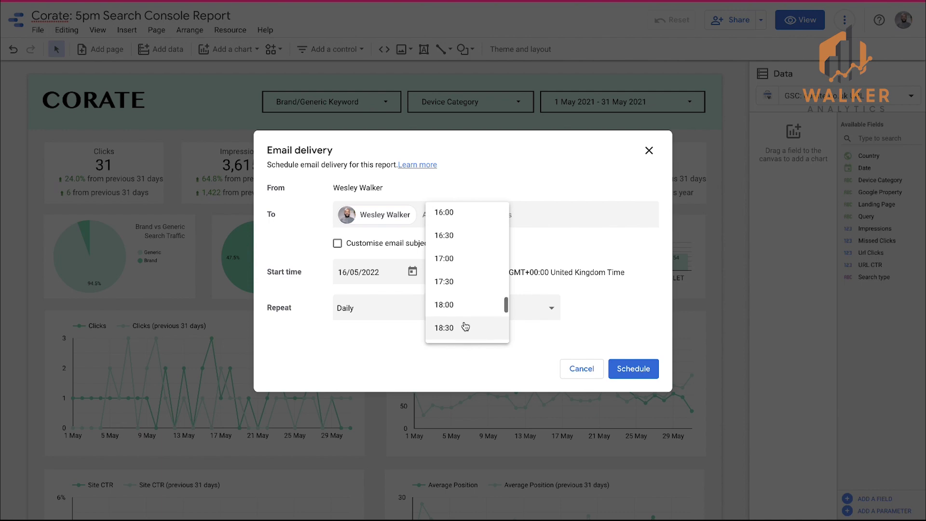
{"action": "left_click", "coordinate": [467, 258]}
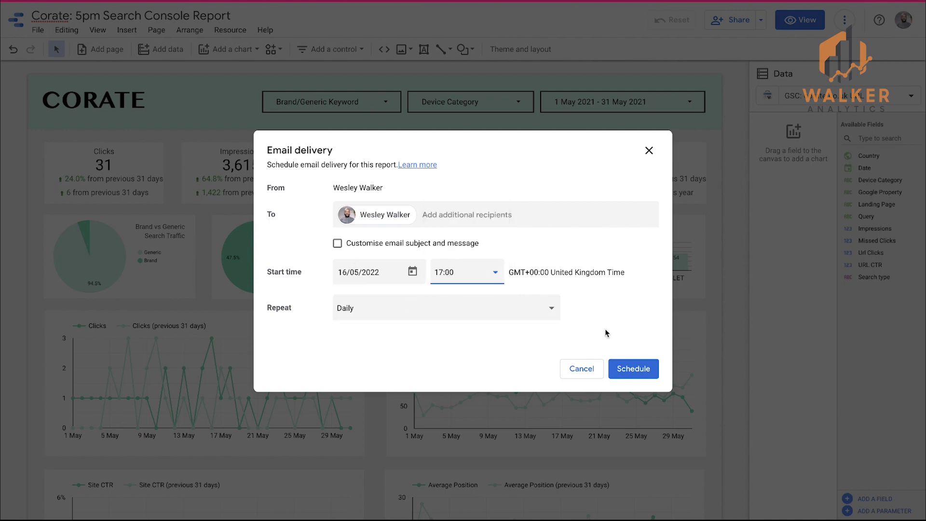
{"action": "left_click", "coordinate": [641, 375]}
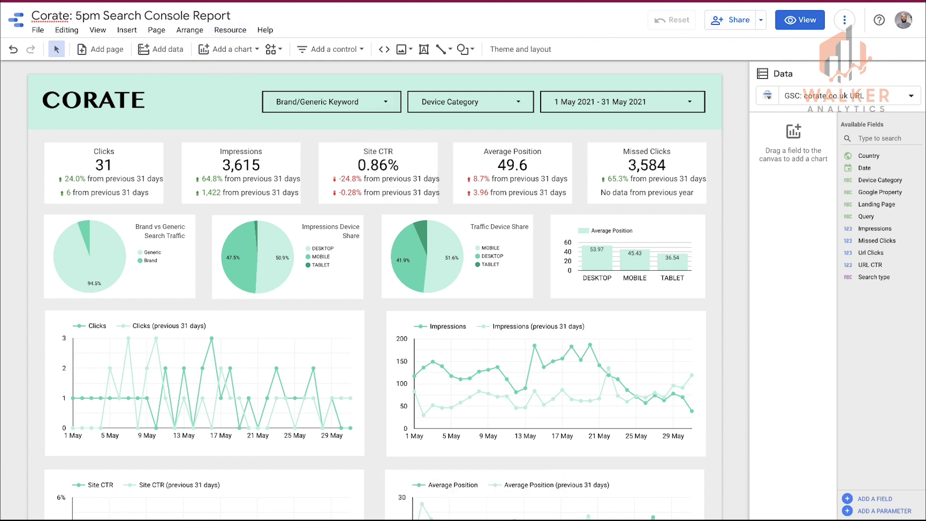
- Copy the 5pm report and retitle it 'Corate: 9pm Search Console Report', removing 'Copy of'
{"action": "left_click", "coordinate": [38, 29]}
{"action": "mouse_move", "coordinate": [72, 104]}
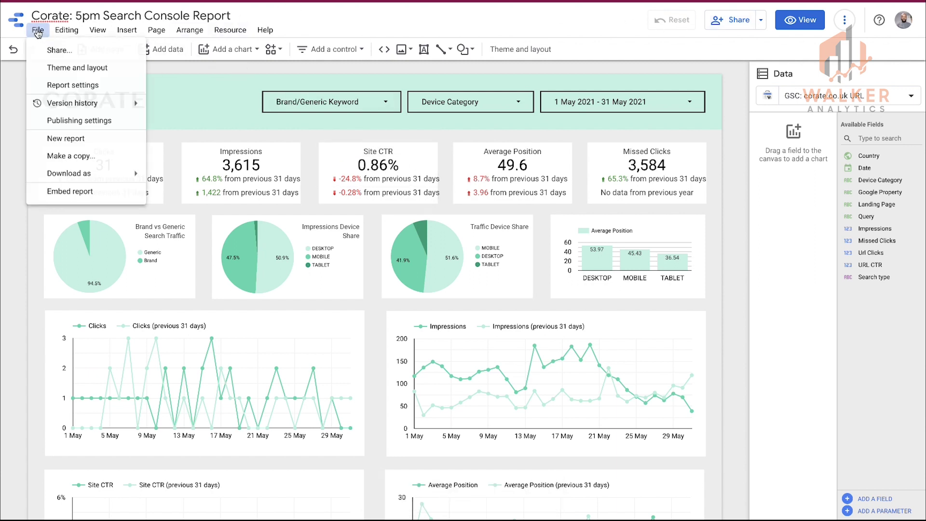
{"action": "left_click", "coordinate": [89, 166]}
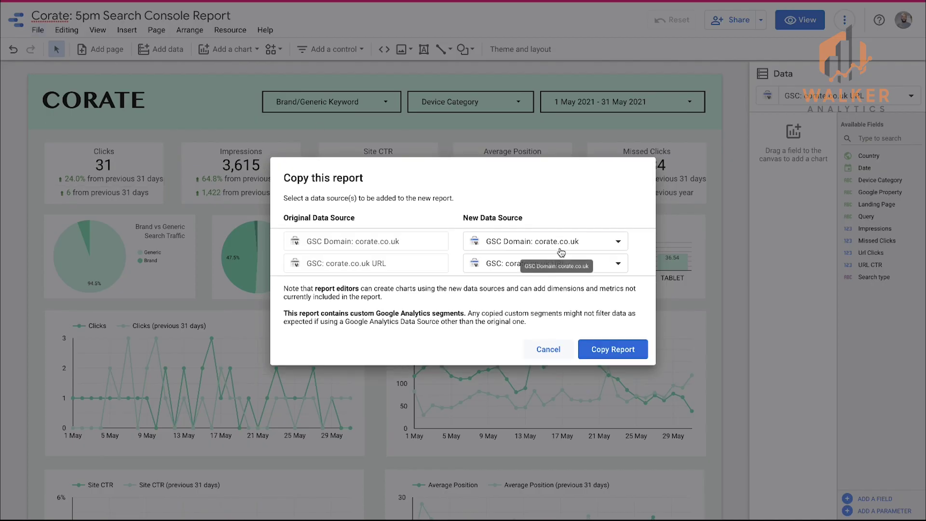
{"action": "left_click", "coordinate": [558, 348]}
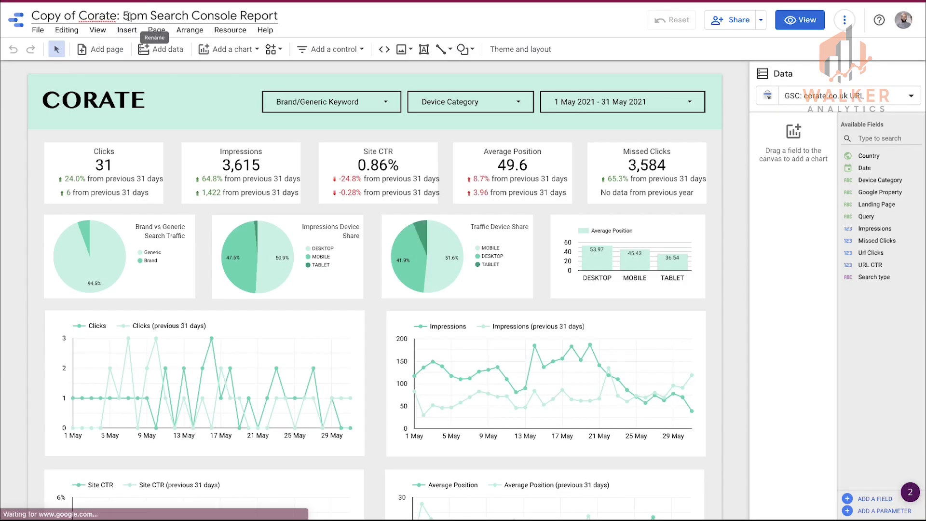
{"action": "key", "text": "BackSpace"}
{"action": "type", "text": "9"}
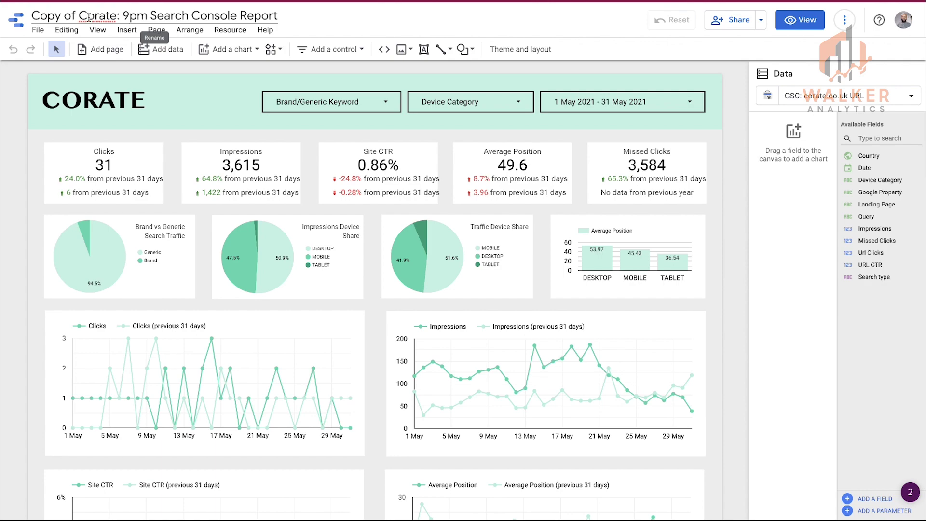
{"action": "left_click_drag", "start_coordinate": [79, 16], "coordinate": [31, 16]}
{"action": "key", "text": "BackSpace"}
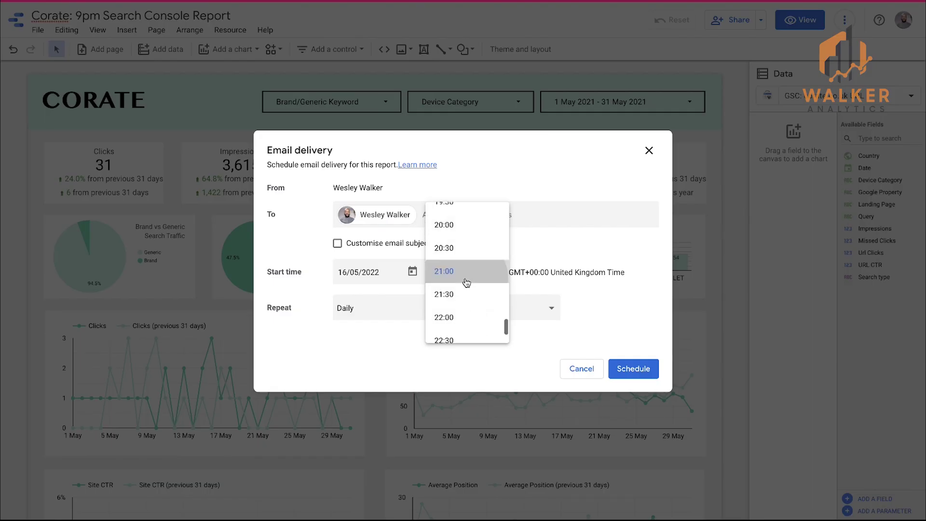
- Set the 9pm report's delivery start time to 21:00 and save the daily schedule
{"action": "left_click", "coordinate": [465, 273]}
{"action": "left_click", "coordinate": [640, 370]}
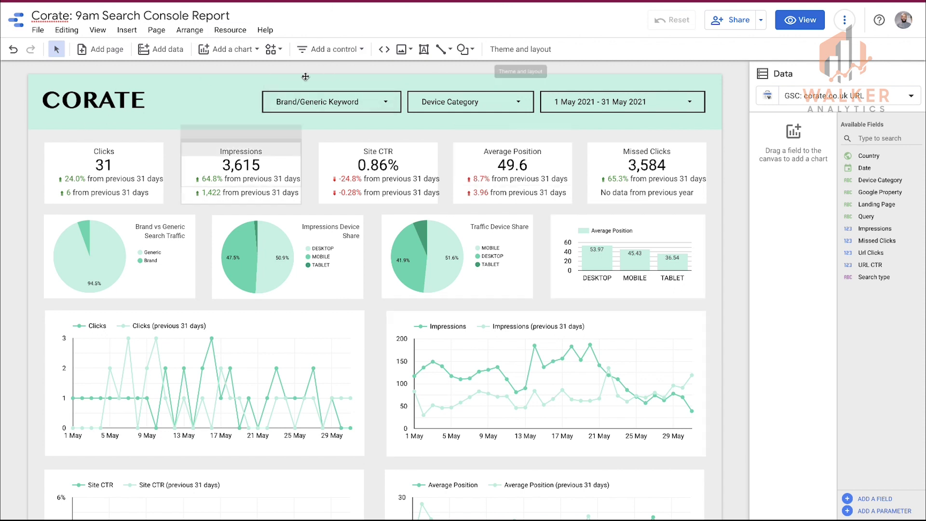
{"action": "left_click", "coordinate": [632, 102]}
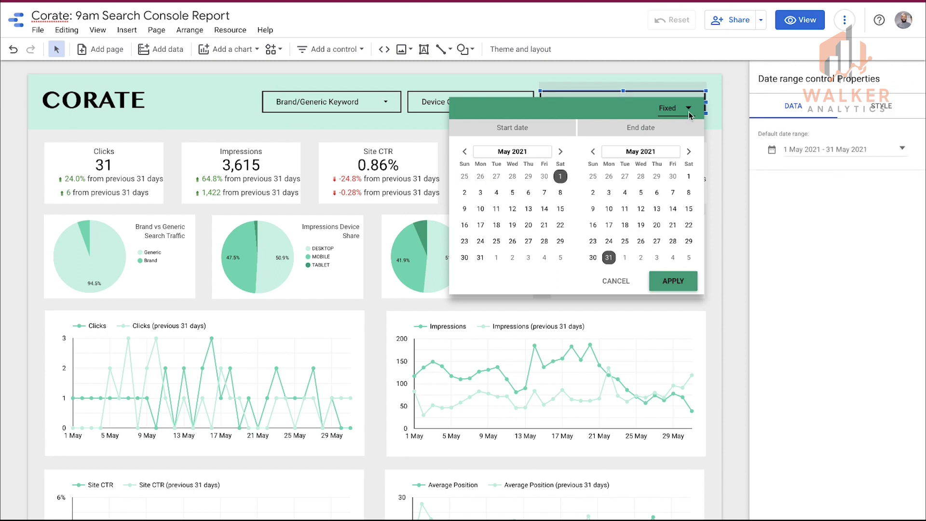
{"action": "left_click", "coordinate": [821, 148]}
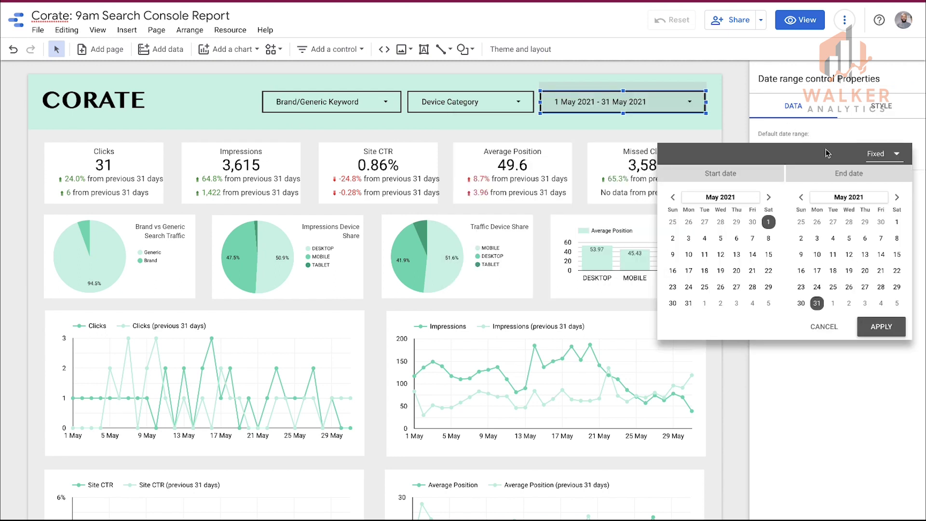
{"action": "left_click", "coordinate": [884, 154]}
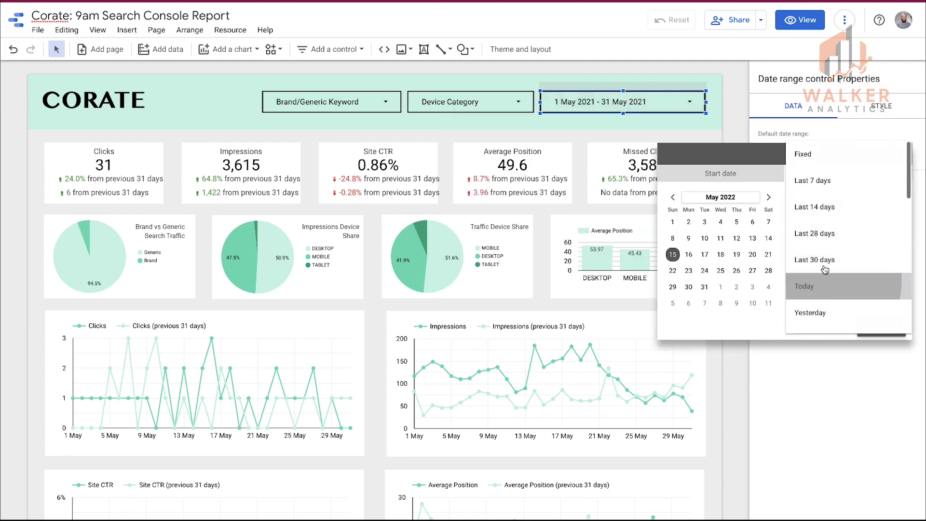
{"action": "left_click", "coordinate": [811, 286]}
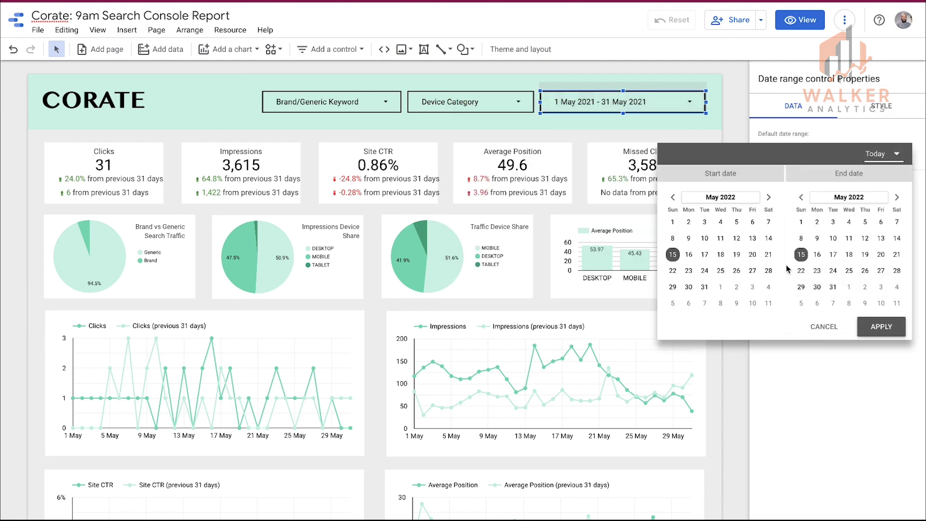
{"action": "left_click", "coordinate": [826, 329]}
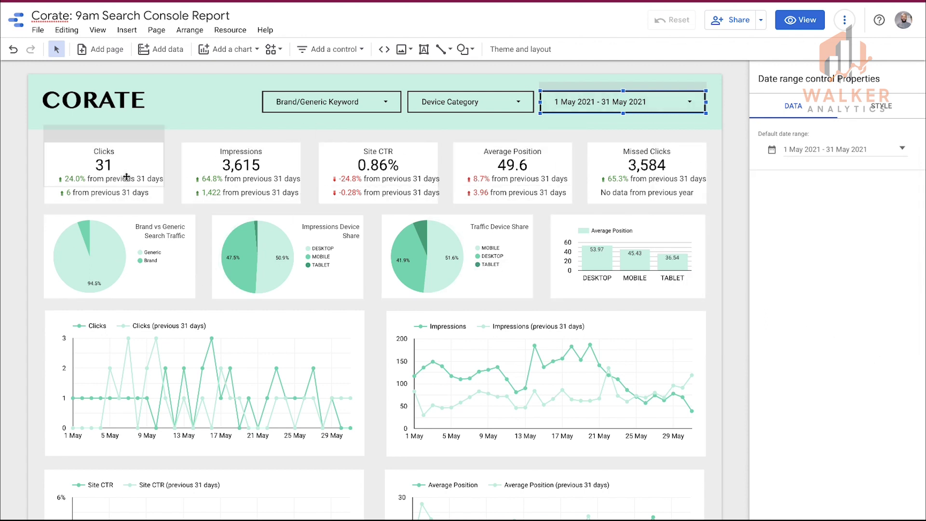
{"action": "mouse_move", "coordinate": [205, 383]}
{"action": "mouse_move", "coordinate": [81, 385]}
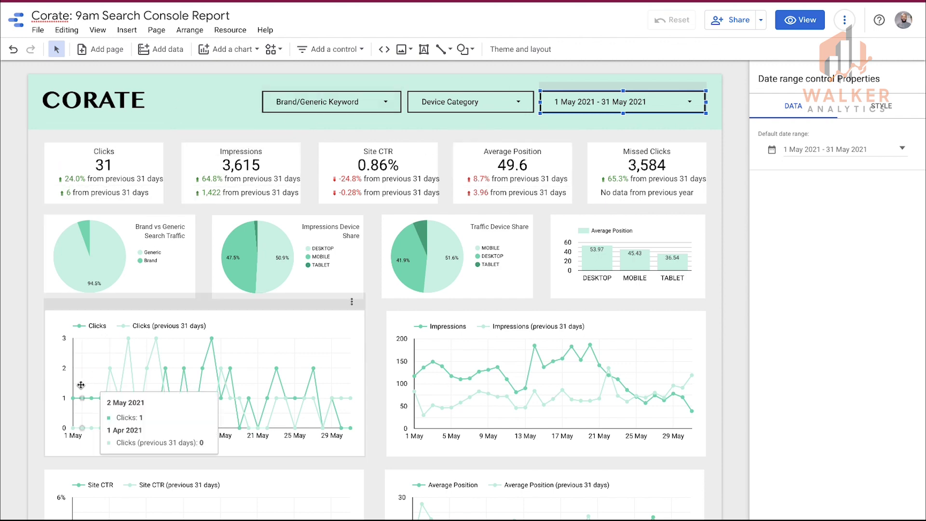
{"action": "scroll", "coordinate": [21, 326], "scroll_direction": "down", "scroll_amount": 3}
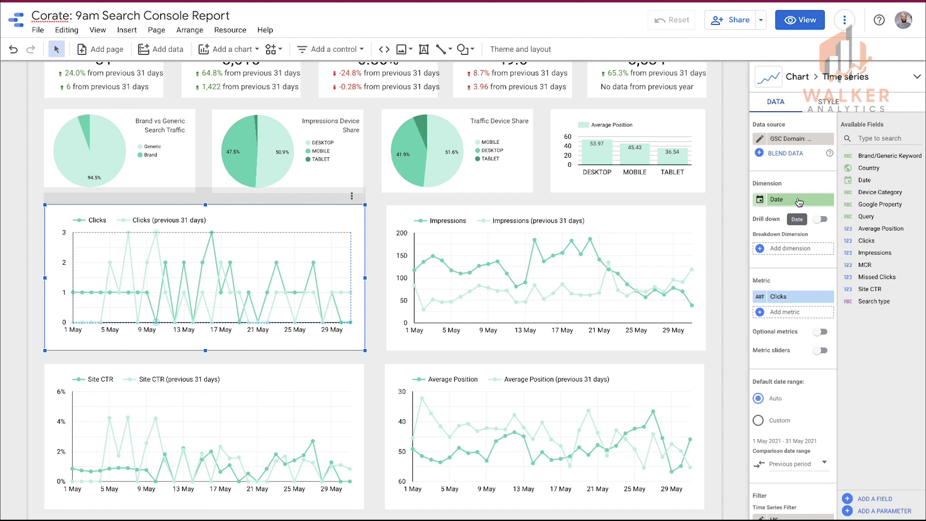
{"action": "left_click", "coordinate": [725, 235]}
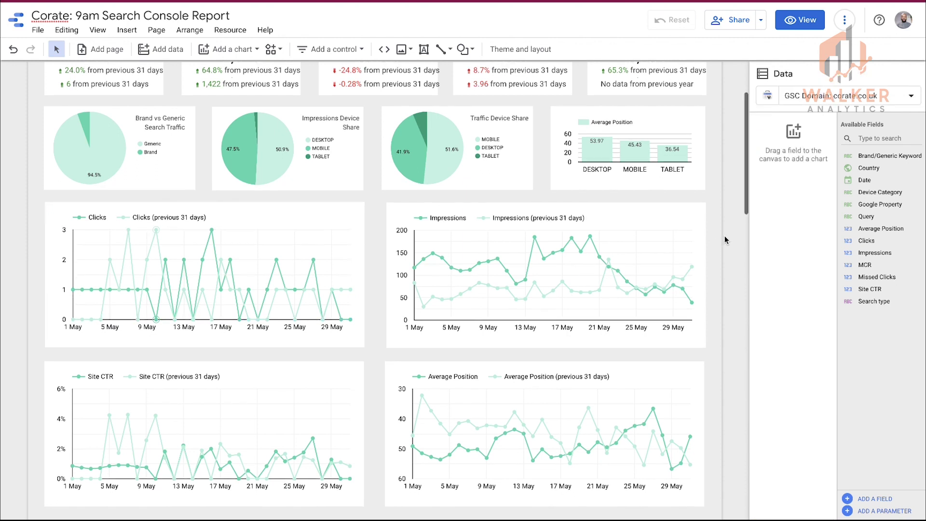
{"action": "scroll", "coordinate": [725, 236], "scroll_direction": "down", "scroll_amount": 3}
{"action": "scroll", "coordinate": [725, 235], "scroll_direction": "down", "scroll_amount": 5}
{"action": "scroll", "coordinate": [725, 235], "scroll_direction": "up", "scroll_amount": 10}
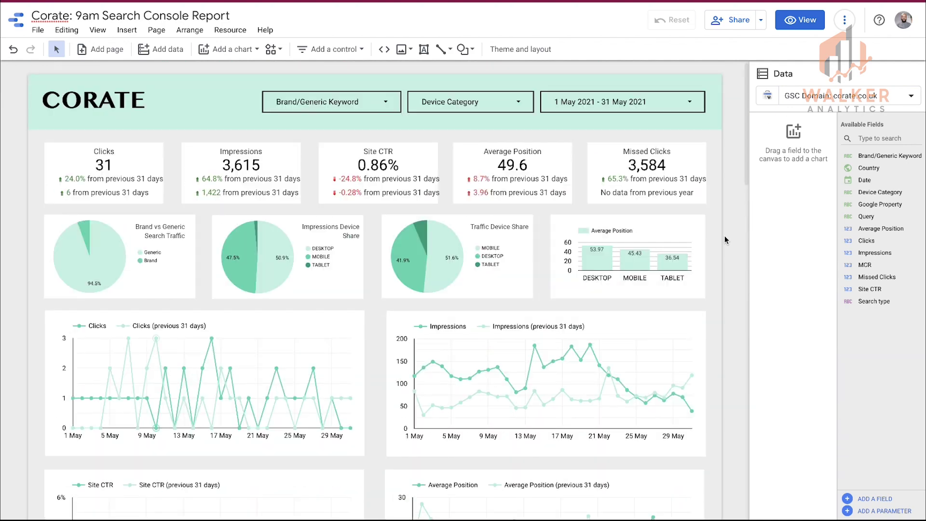